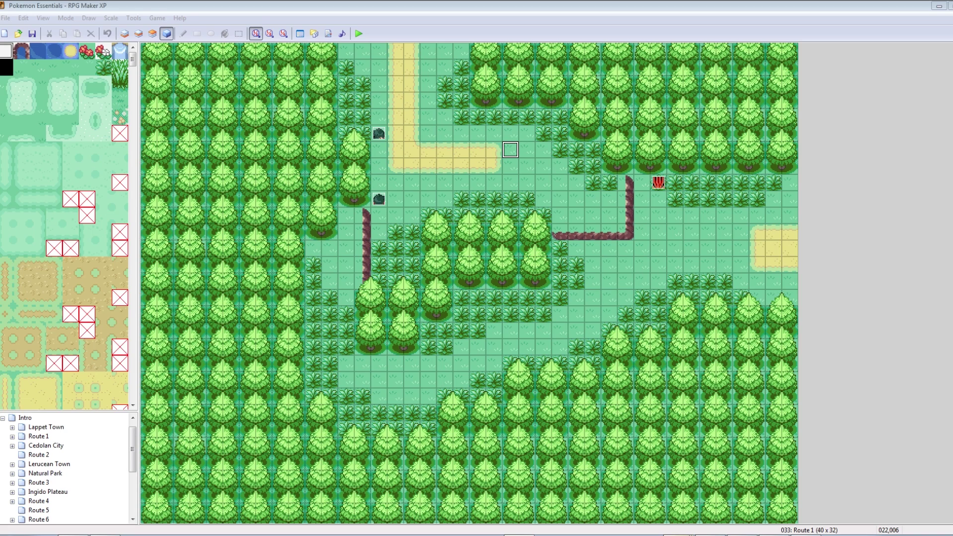
Create new event EV004 on the grass tile beside Route 1's sandy path.
{"action": "left_click", "coordinate": [153, 33]}
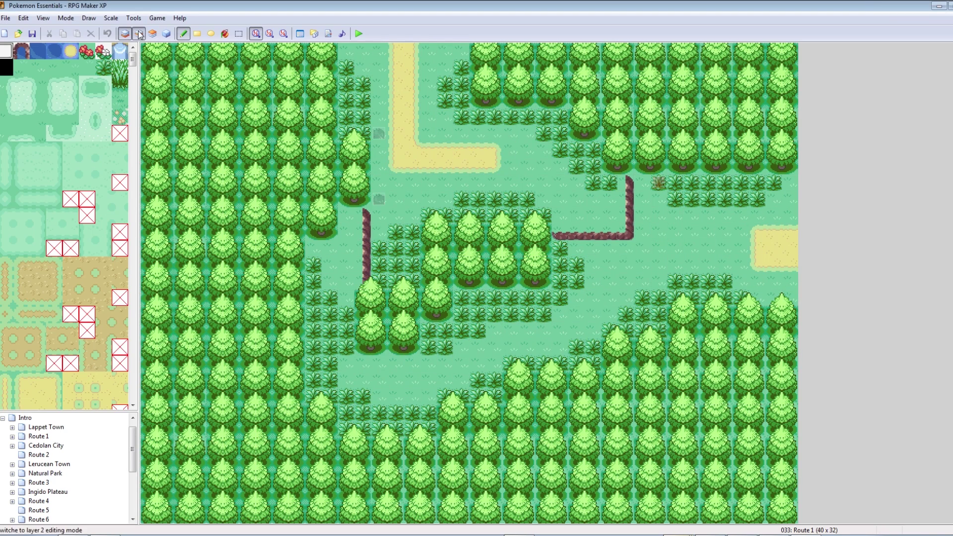
{"action": "left_click", "coordinate": [166, 33]}
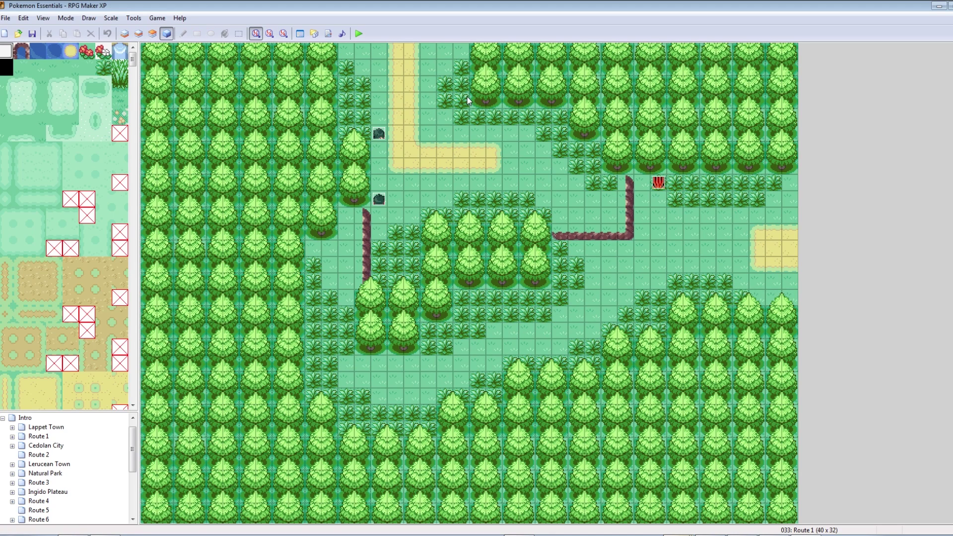
{"action": "right_click", "coordinate": [494, 156]}
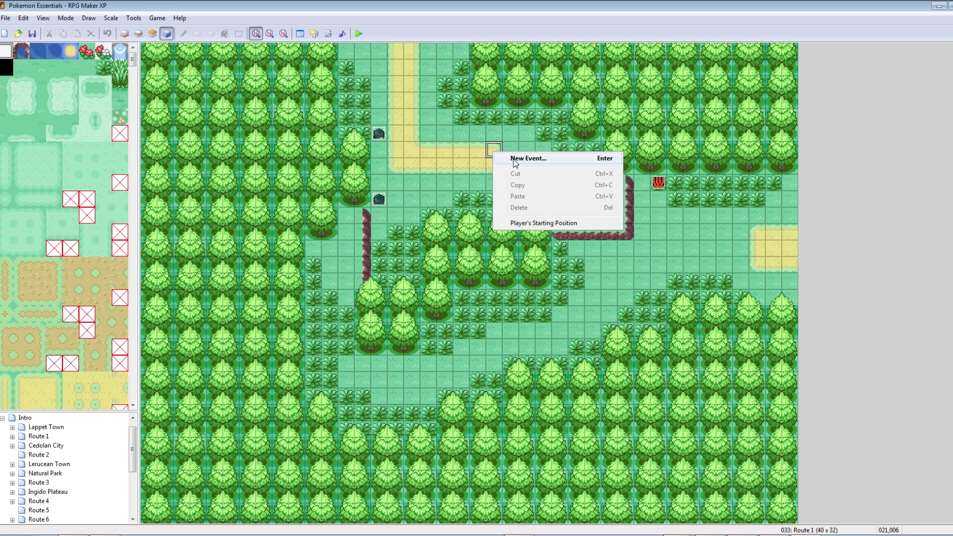
{"action": "left_click", "coordinate": [515, 159]}
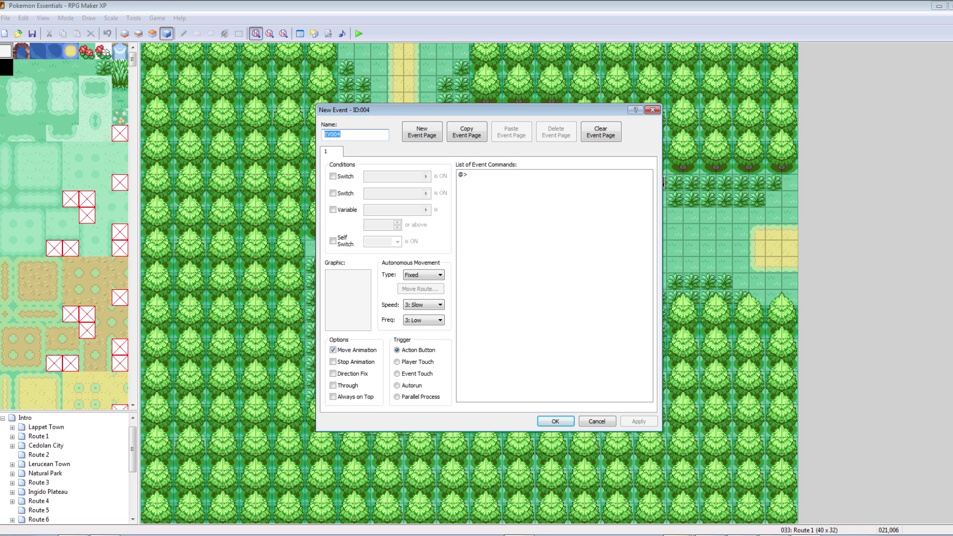
Name the new event TestGuy.
{"action": "type", "text": "TestGuy"}
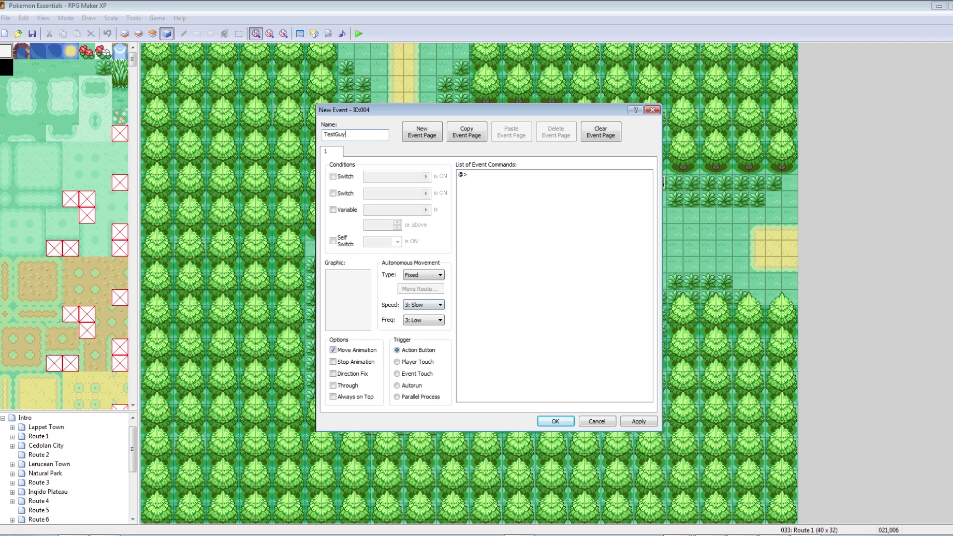
Choose the NPC 09 character sprite as TestGuy's graphic and apply the change.
{"action": "double_click", "coordinate": [348, 300]}
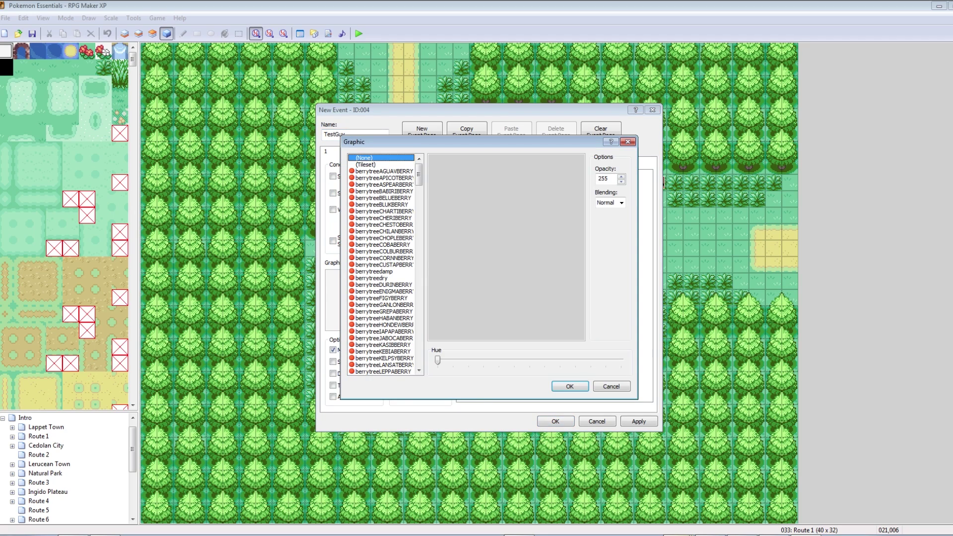
{"action": "scroll", "coordinate": [385, 264], "scroll_direction": "down", "scroll_amount": 10}
{"action": "scroll", "coordinate": [385, 263], "scroll_direction": "up", "scroll_amount": 15}
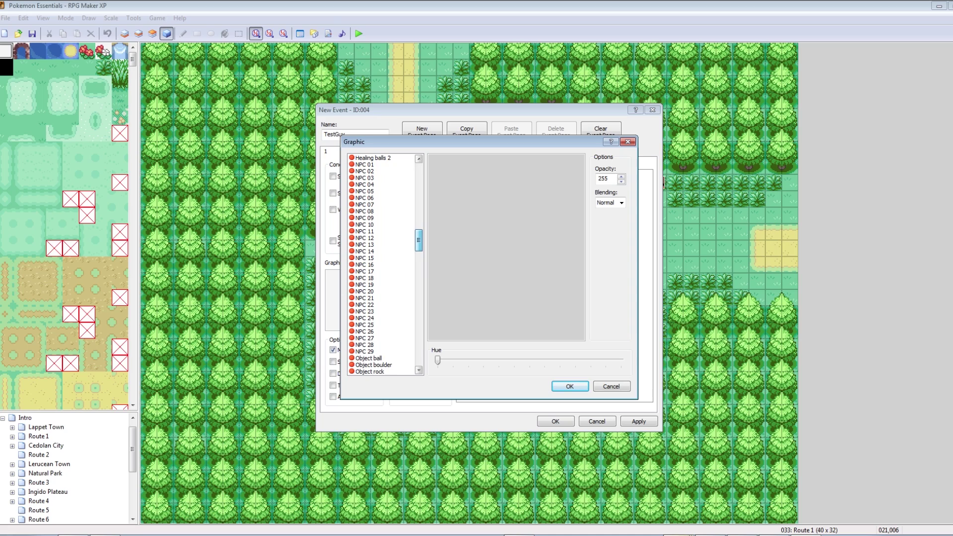
{"action": "left_click", "coordinate": [367, 238]}
{"action": "left_click", "coordinate": [364, 218]}
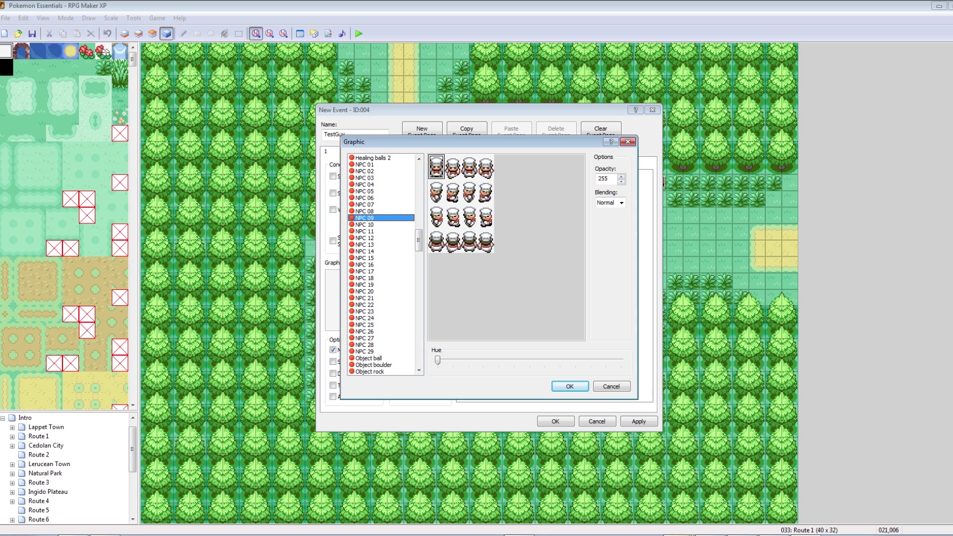
{"action": "key", "text": "Up"}
{"action": "key", "text": "Down"}
{"action": "key", "text": "Return"}
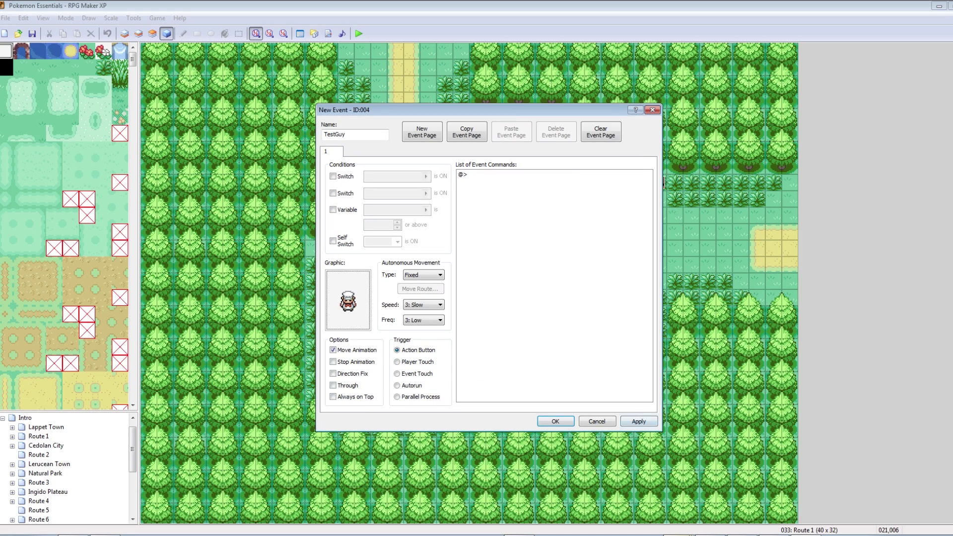
{"action": "key", "text": "alt+a"}
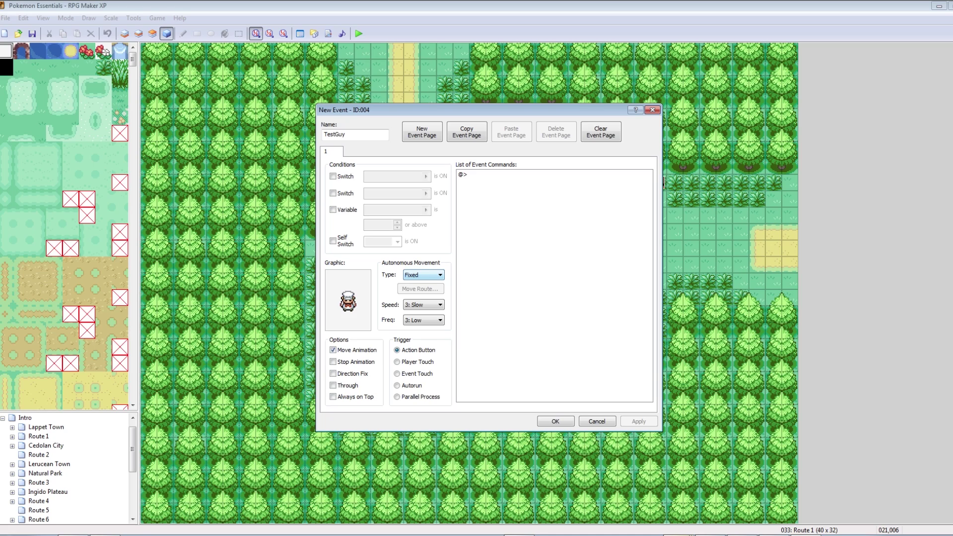
Set TestGuy's autonomous movement type to Custom and bring up its Move Route editor.
{"action": "key", "text": "alt+Down"}
{"action": "key", "text": "Down"}
{"action": "key", "text": "Return"}
{"action": "key", "text": "alt+Down"}
{"action": "key", "text": "Down"}
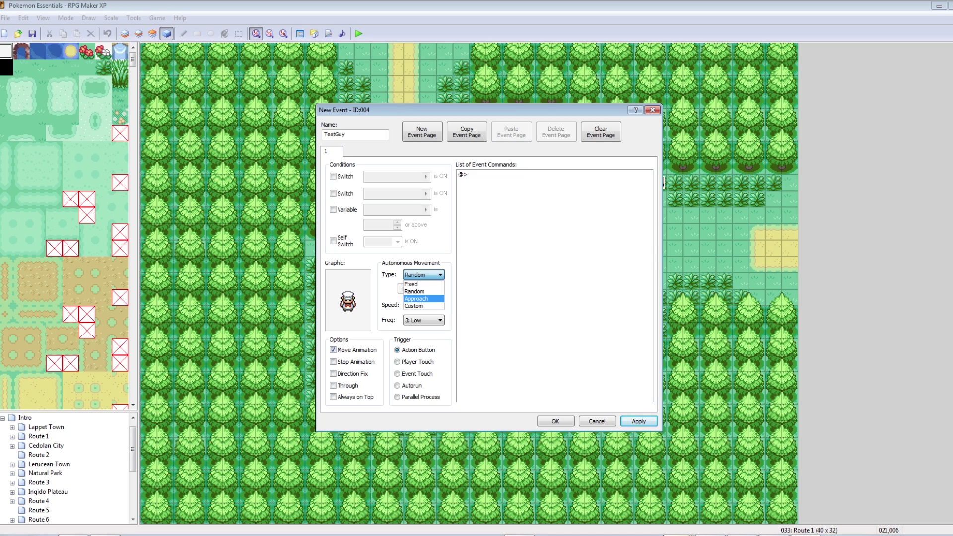
{"action": "key", "text": "Down"}
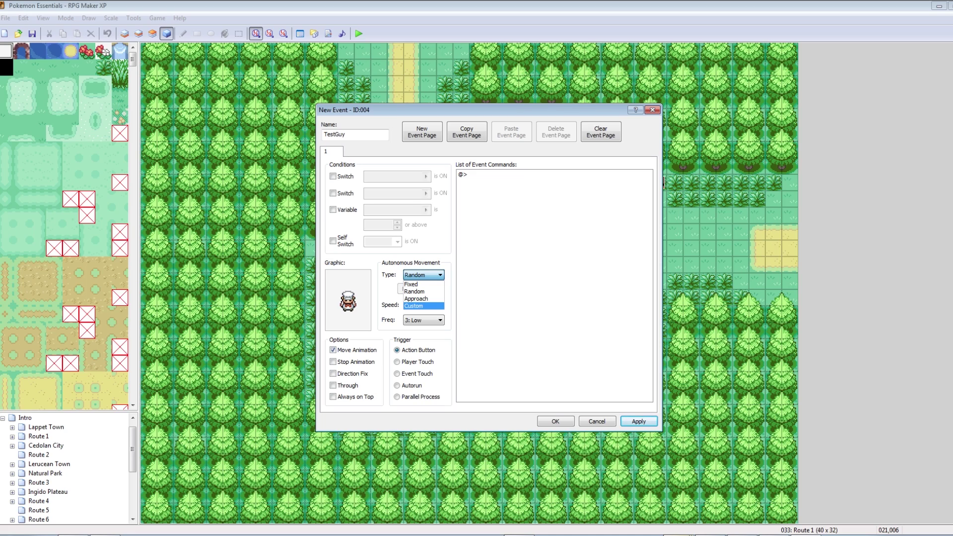
{"action": "key", "text": "Return"}
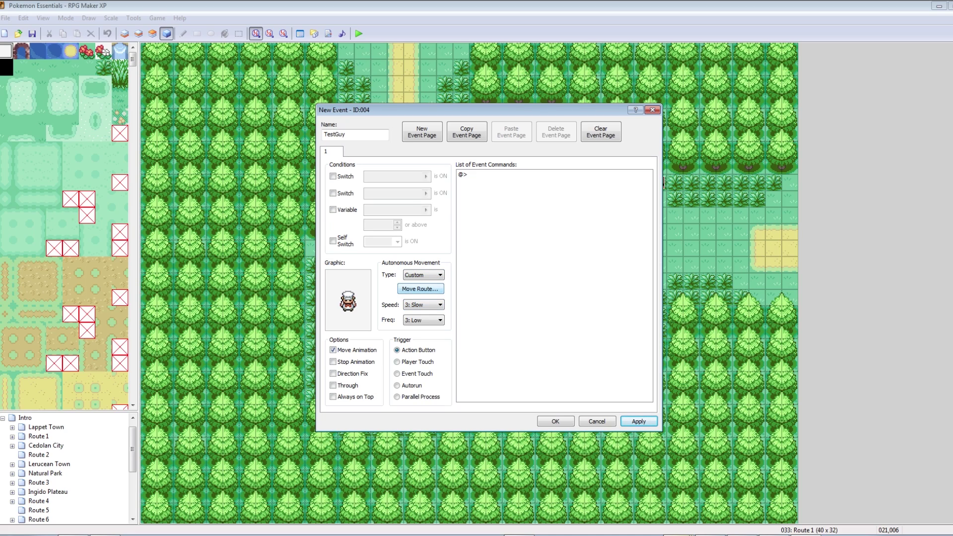
{"action": "key", "text": "space"}
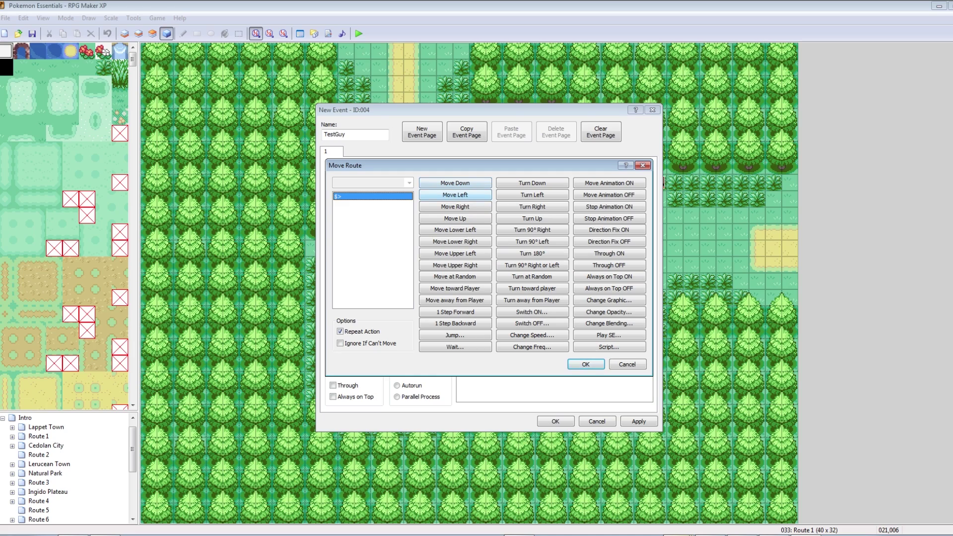
Add Move Down, Move Left, Move Up and Move Right to the route and close the editor.
{"action": "left_click", "coordinate": [455, 183]}
{"action": "left_click", "coordinate": [454, 194]}
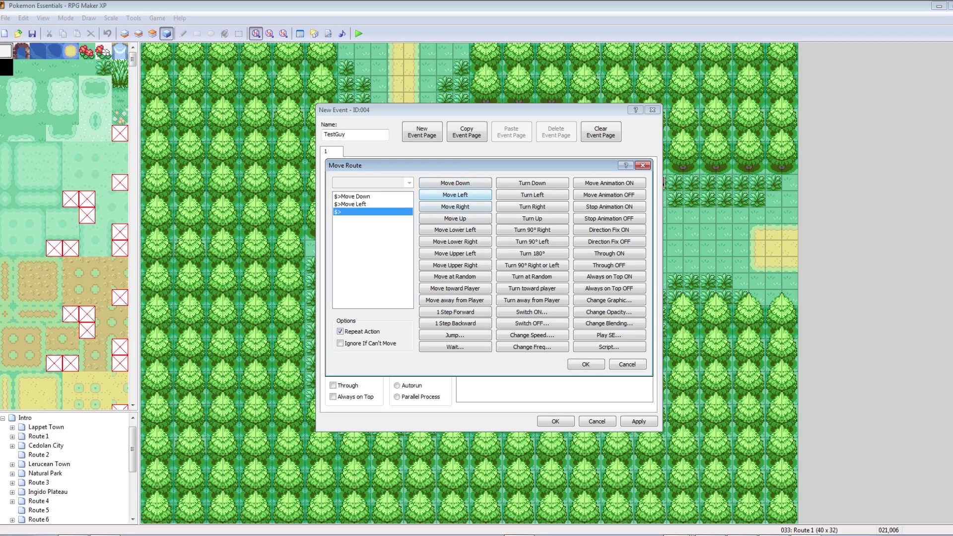
{"action": "left_click", "coordinate": [455, 219]}
{"action": "left_click", "coordinate": [454, 207]}
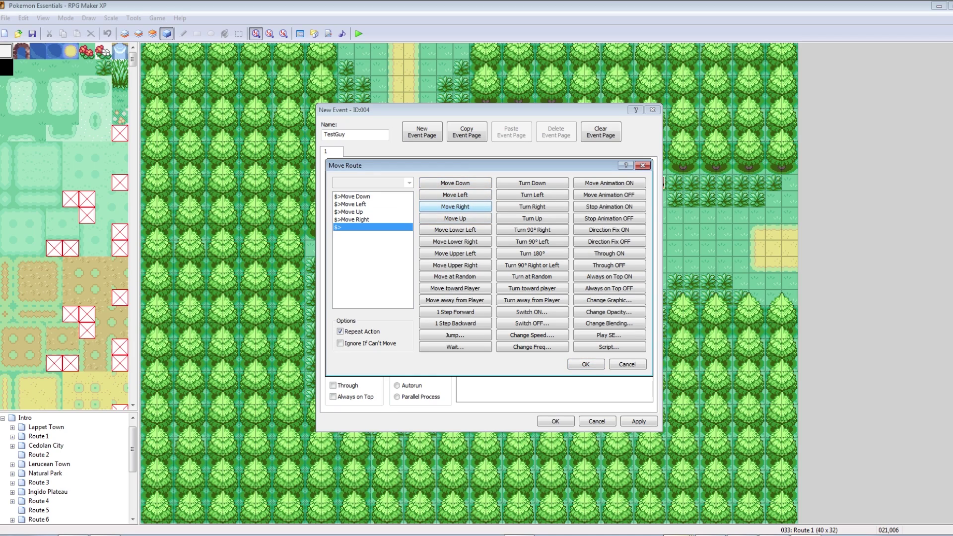
{"action": "key", "text": "Return"}
Set the movement type back to Random.
{"action": "key", "text": "shift+Tab"}
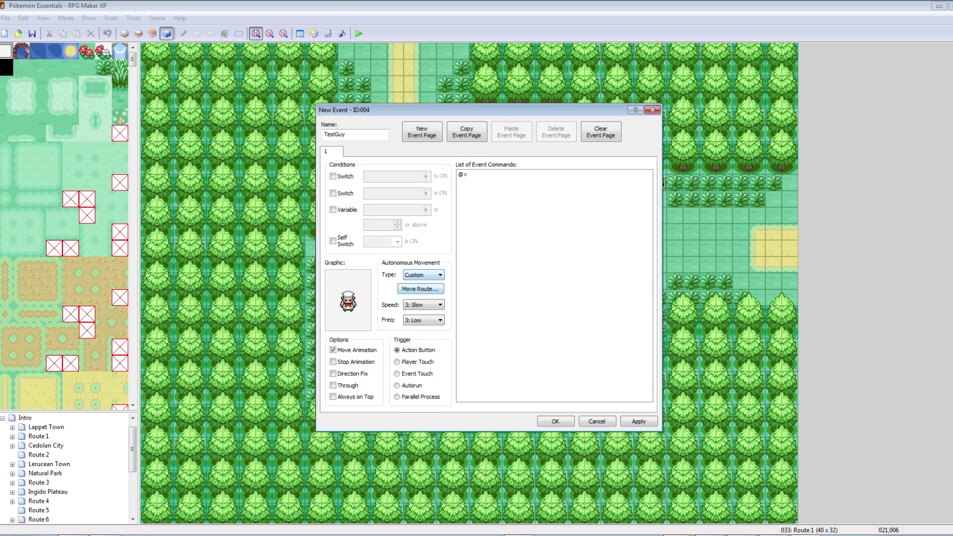
{"action": "key", "text": "alt+Down"}
{"action": "key", "text": "Up"}
{"action": "key", "text": "Up"}
{"action": "key", "text": "Return"}
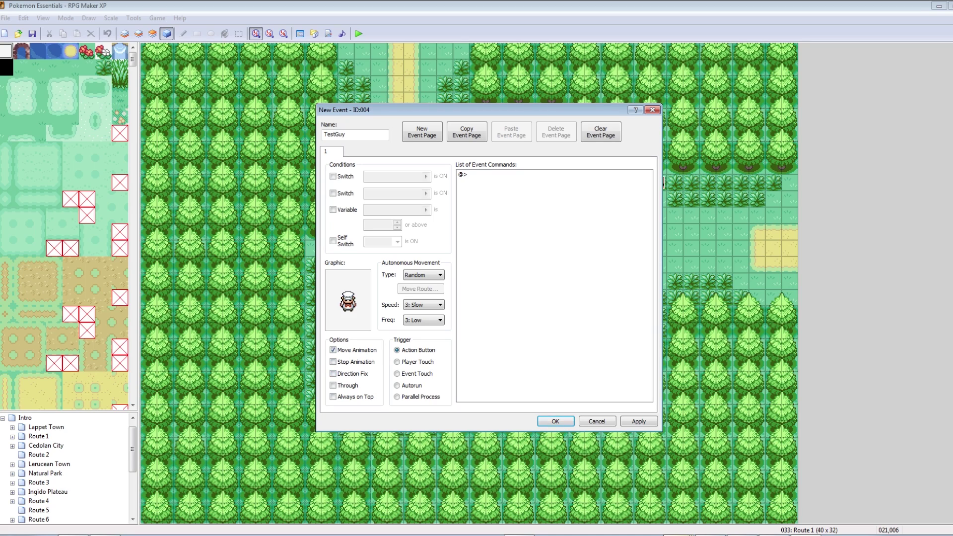
Use the bottom-left frame of TestGuy's NPC sprite sheet as its graphic.
{"action": "double_click", "coordinate": [348, 300]}
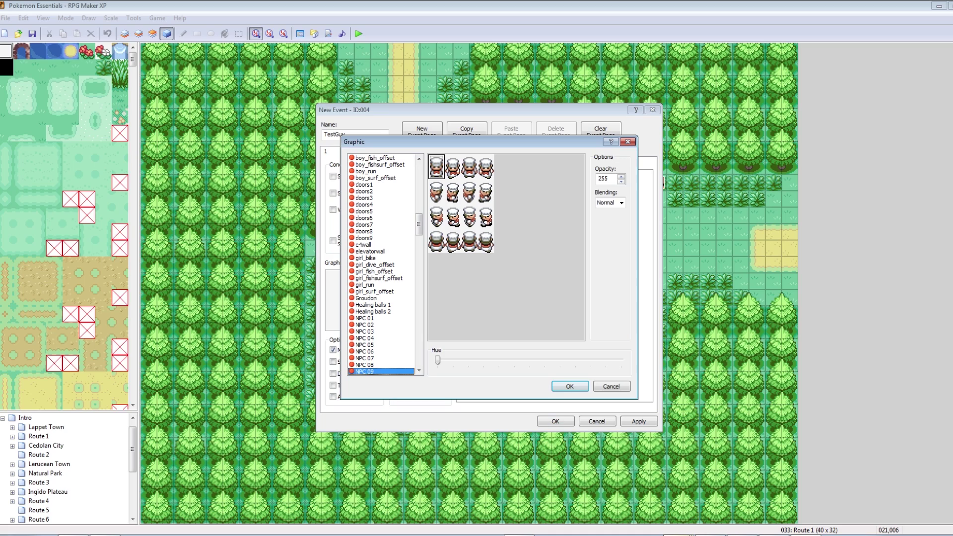
{"action": "left_click", "coordinate": [437, 192]}
{"action": "left_click", "coordinate": [436, 216]}
{"action": "left_click", "coordinate": [437, 242]}
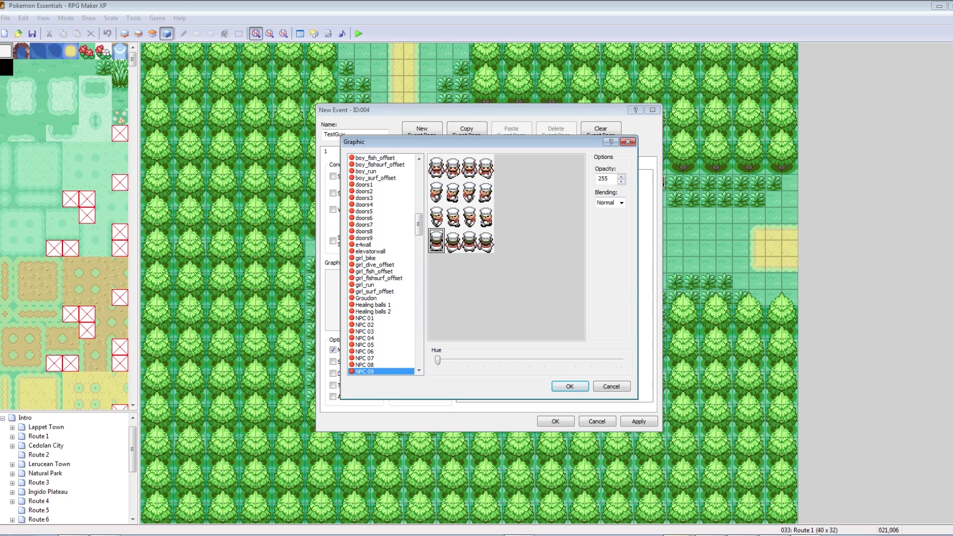
{"action": "left_click", "coordinate": [570, 387]}
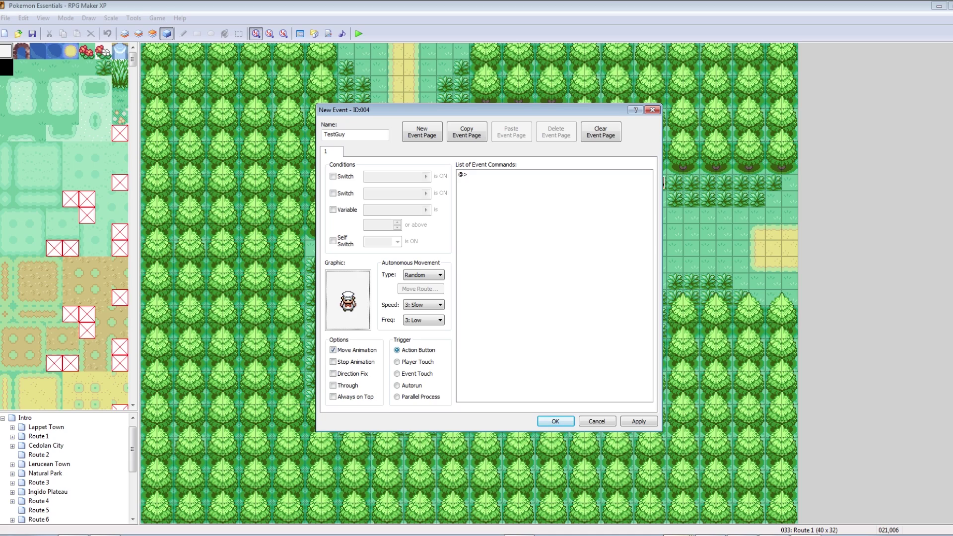
Set TestGuy's trigger to Player Touch.
{"action": "left_click", "coordinate": [397, 362]}
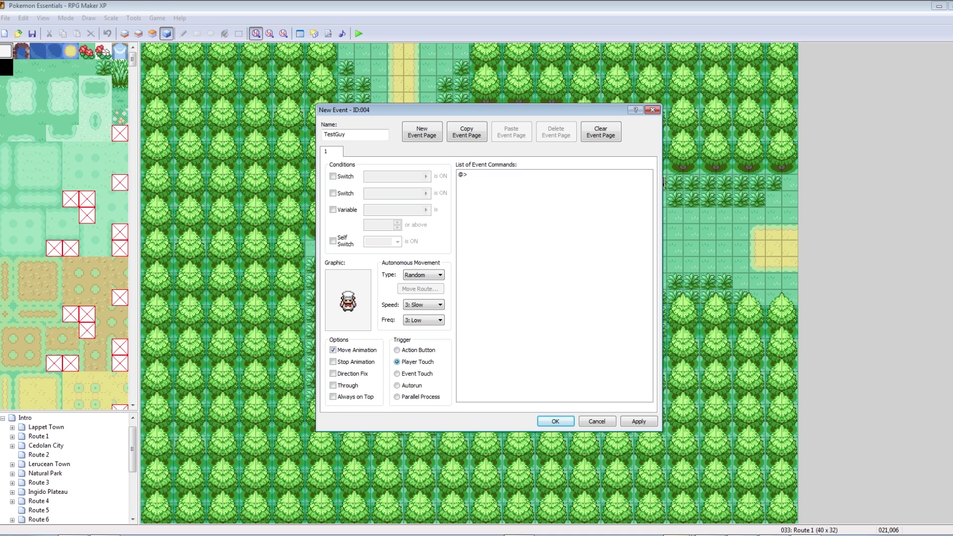